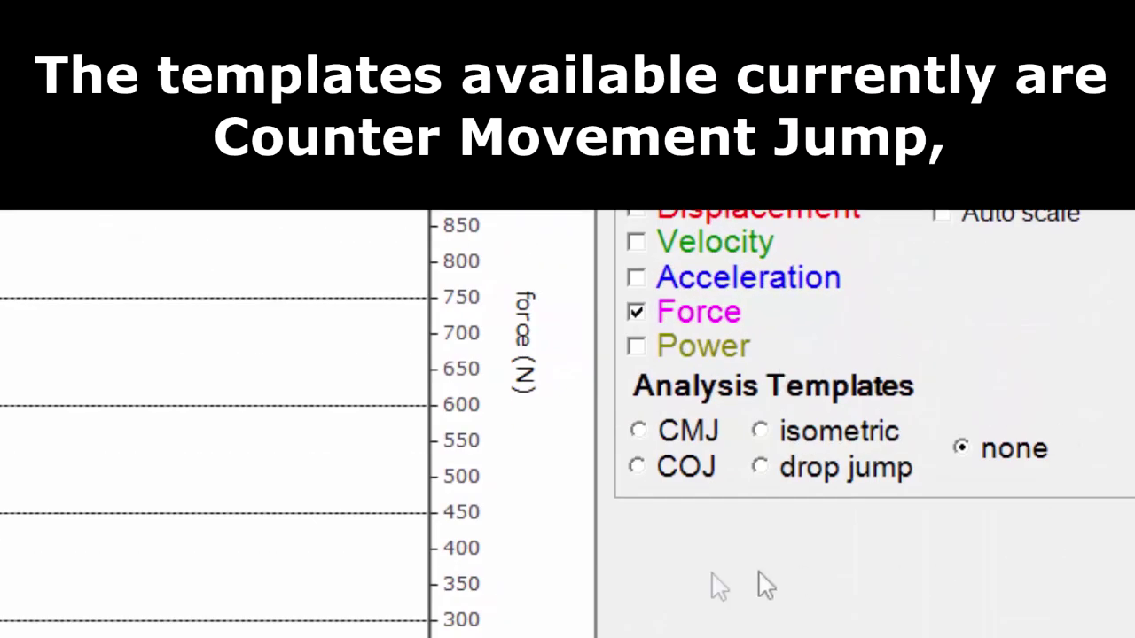
Select the CMJ radio button in the Analysis Templates group
click(639, 432)
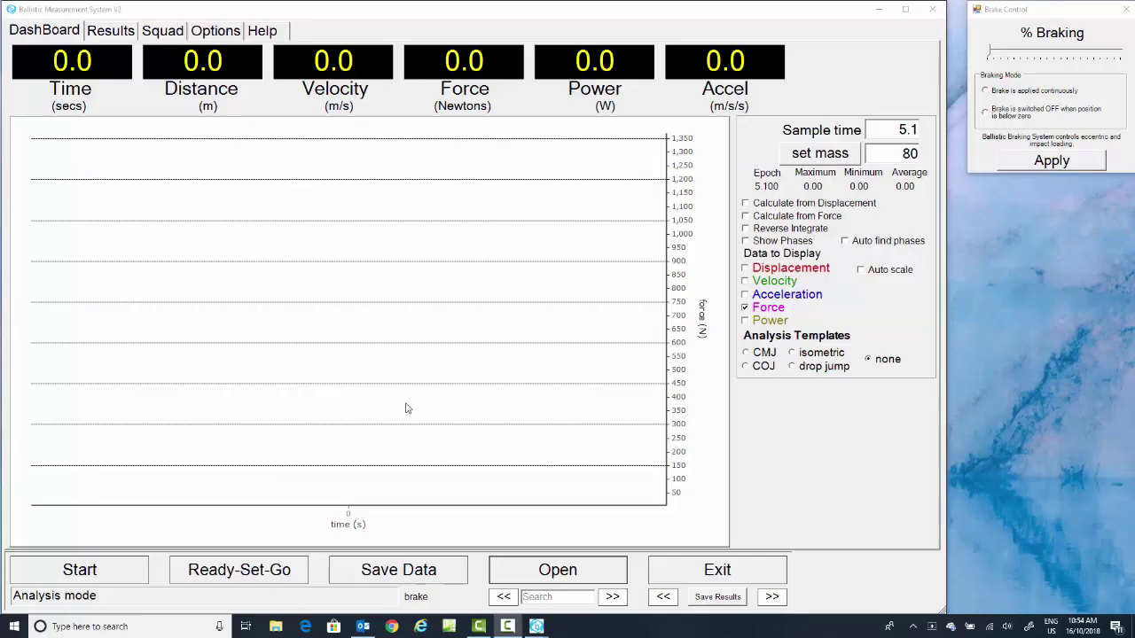
Enable Calculate from Force, Show Phases and Auto find phases, and choose the drop jump template
click(744, 219)
click(745, 217)
click(746, 240)
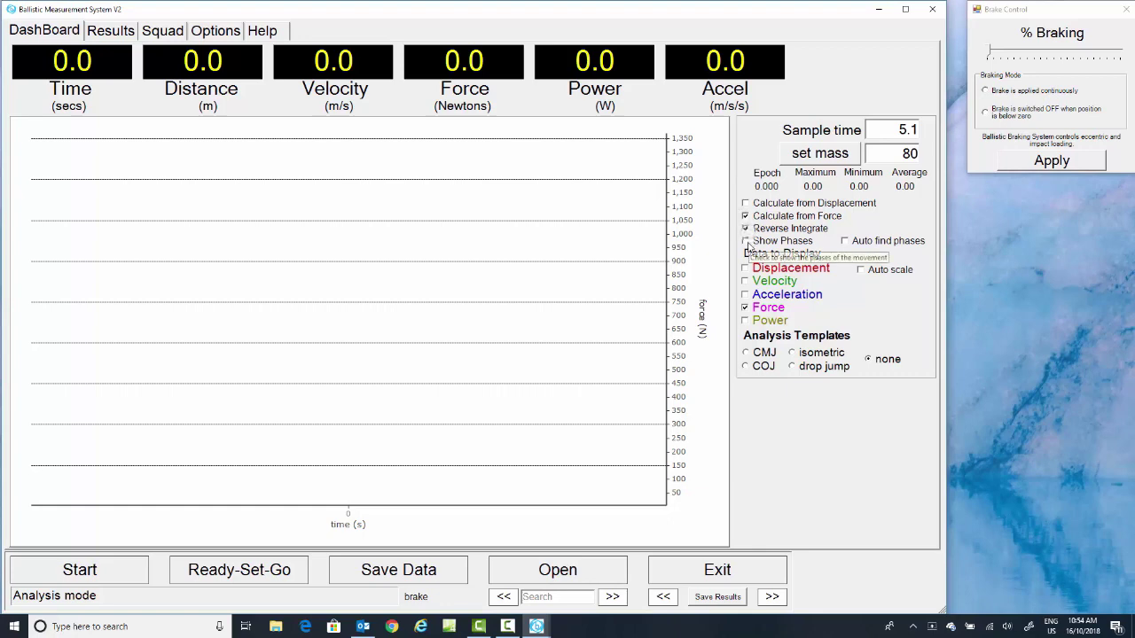
click(844, 241)
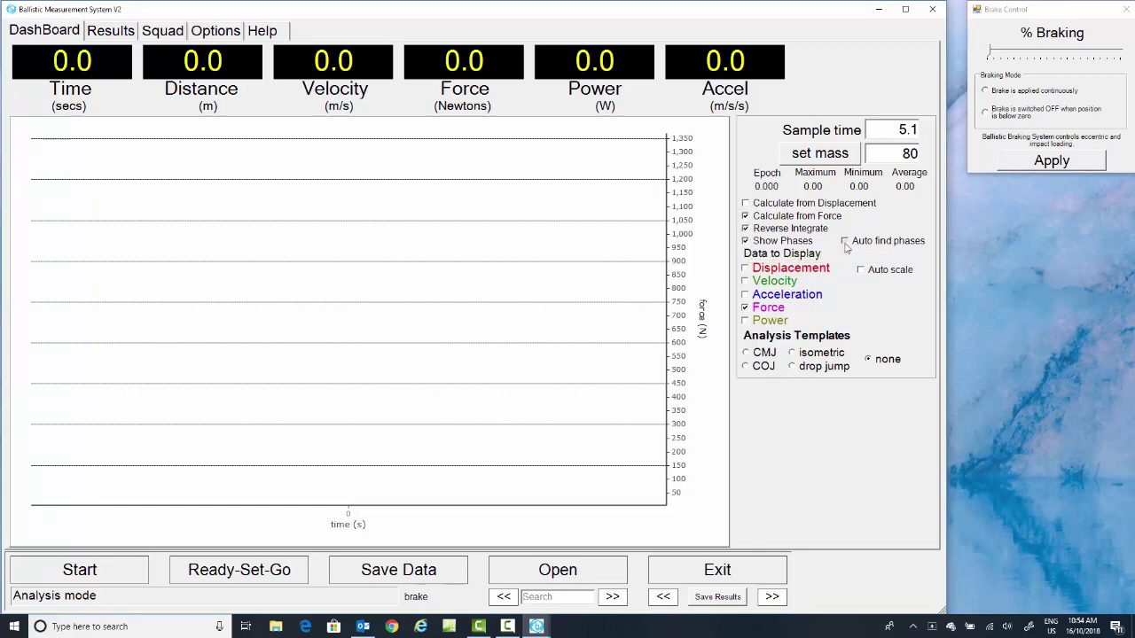
click(794, 368)
Record a new trial, set body mass to 73.376 from standing force, and show the full 0–5 s chart
click(81, 573)
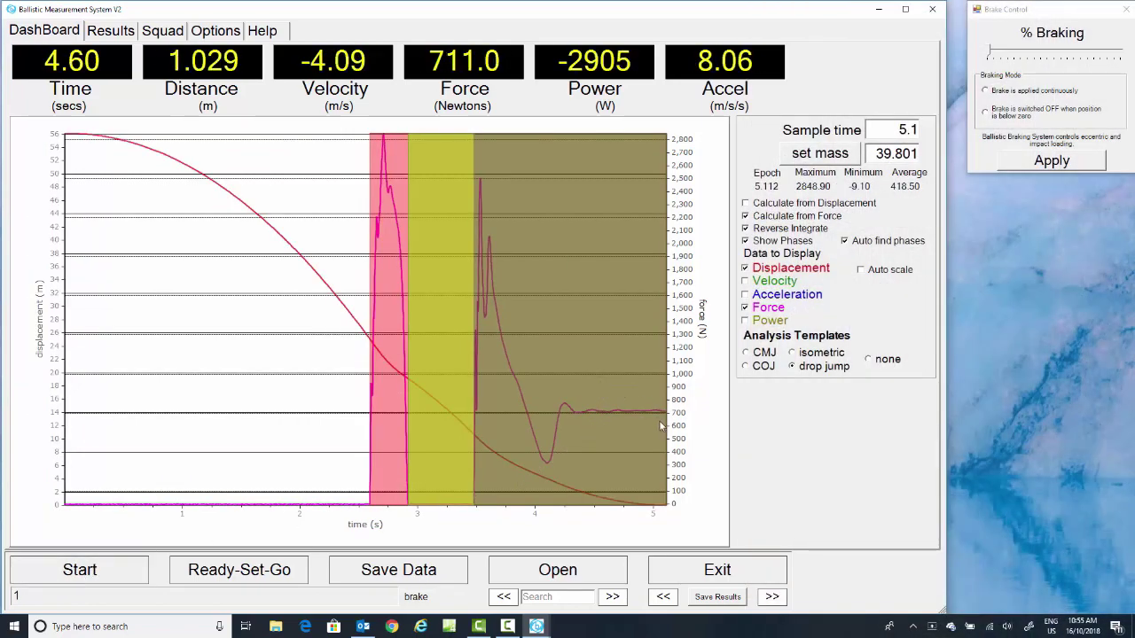
scroll(658, 433, up, 5)
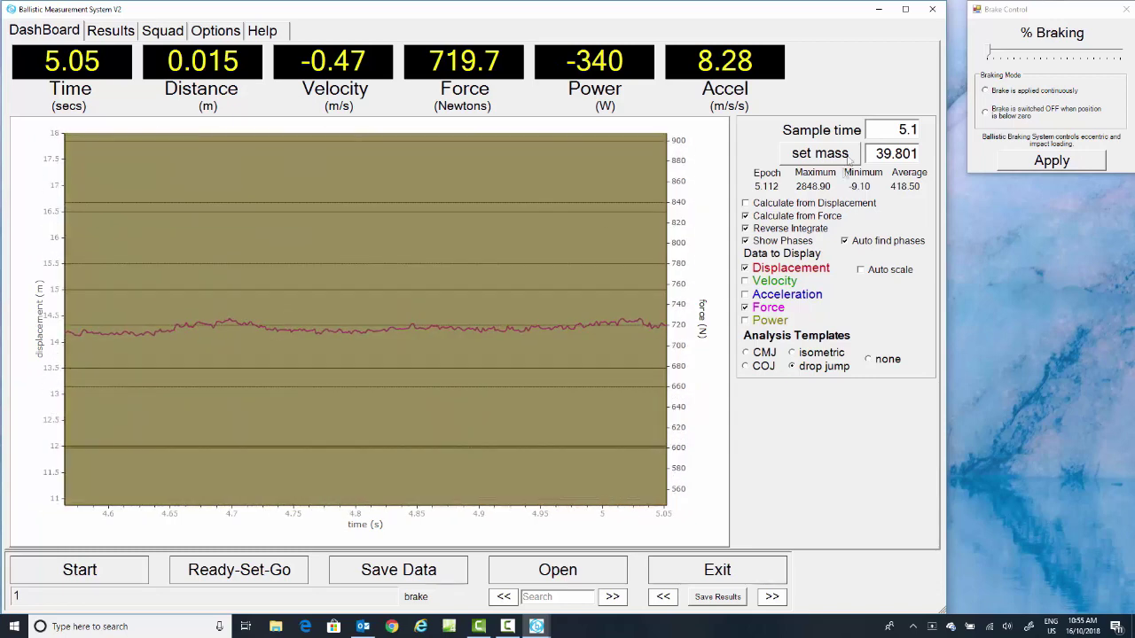
click(823, 155)
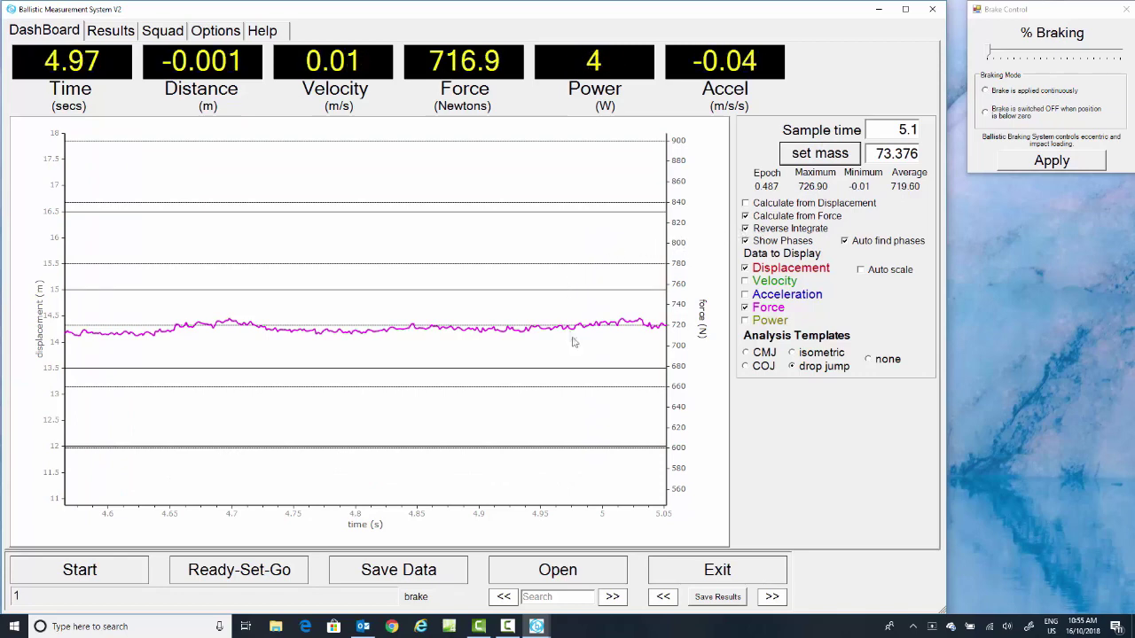
drag(594, 377, 403, 224)
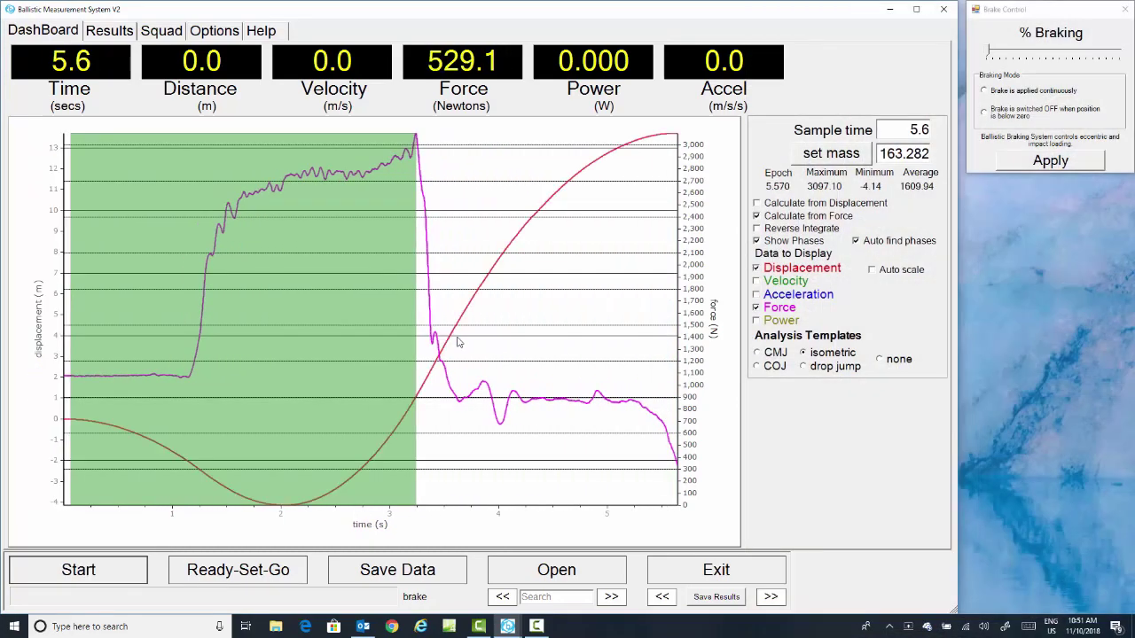
Hide the displacement curve and drag the green phase start to the force rise just after 1 s
click(757, 269)
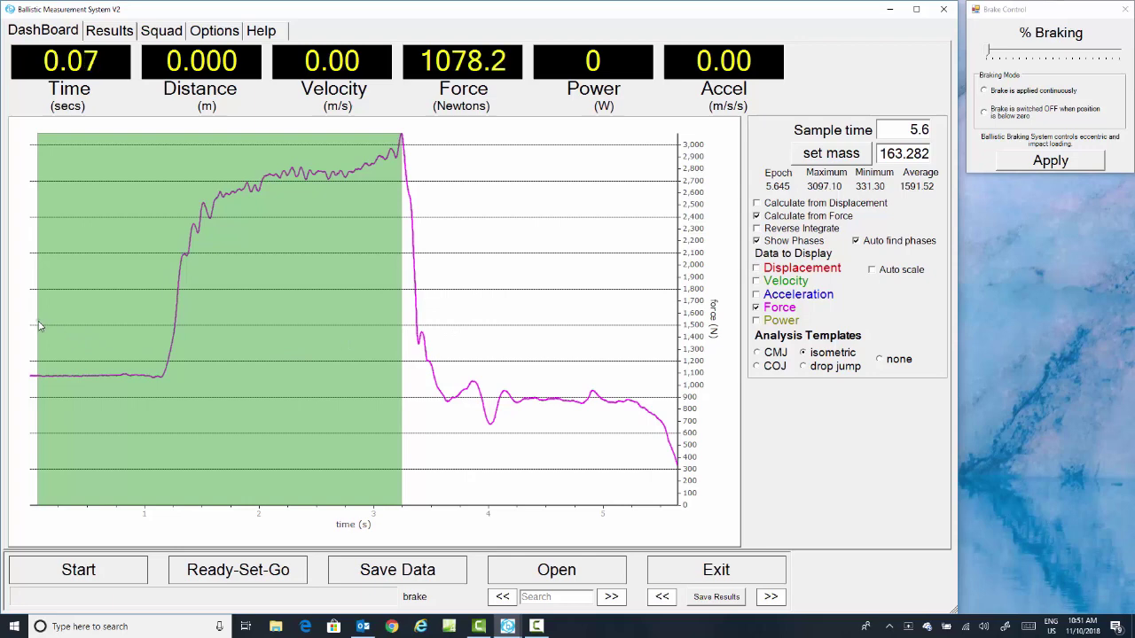
drag(38, 326, 161, 327)
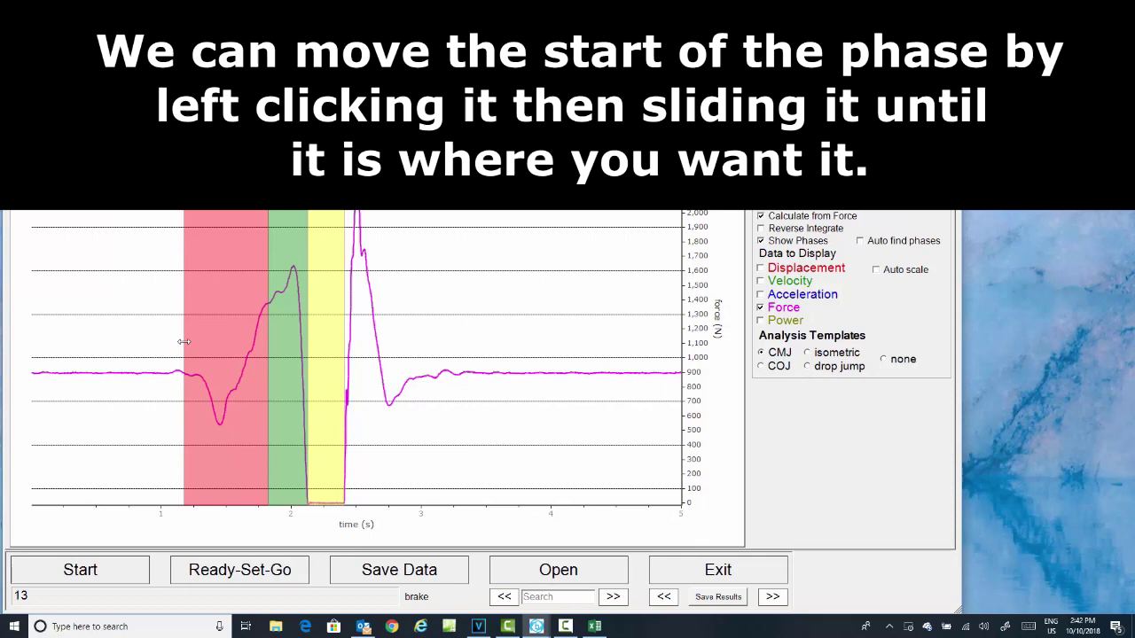
Drag the red phase's start slightly later to narrow it
drag(188, 342, 197, 342)
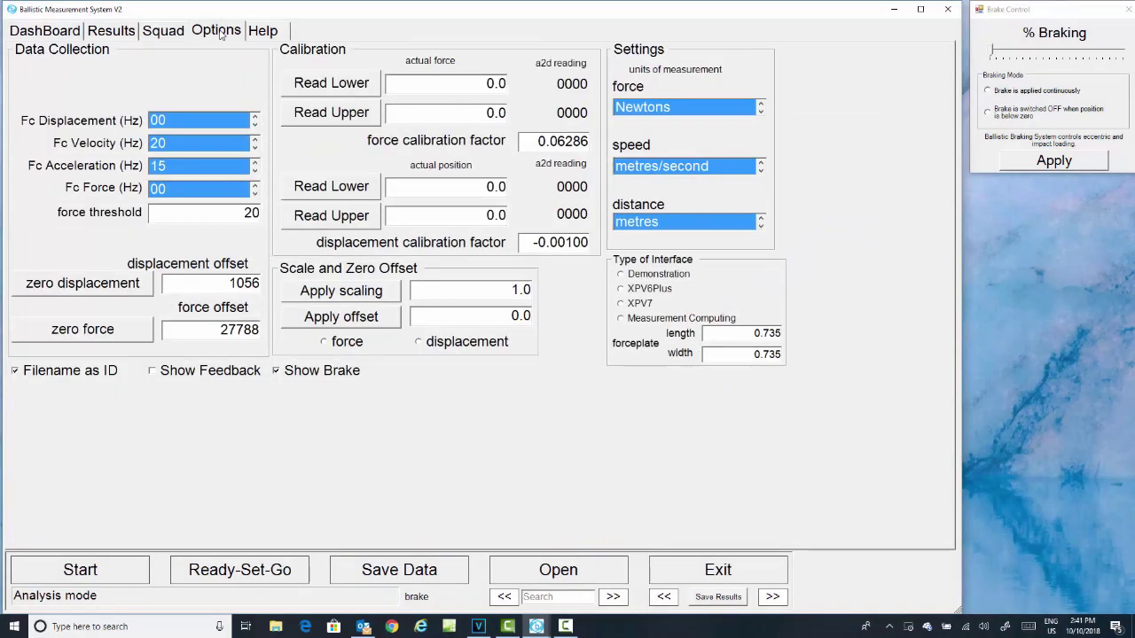
Save only Peak Force, ConcentricTime, Ecc+Con Time, Flight Time and Flight:Contract, then browse for trial files
click(105, 32)
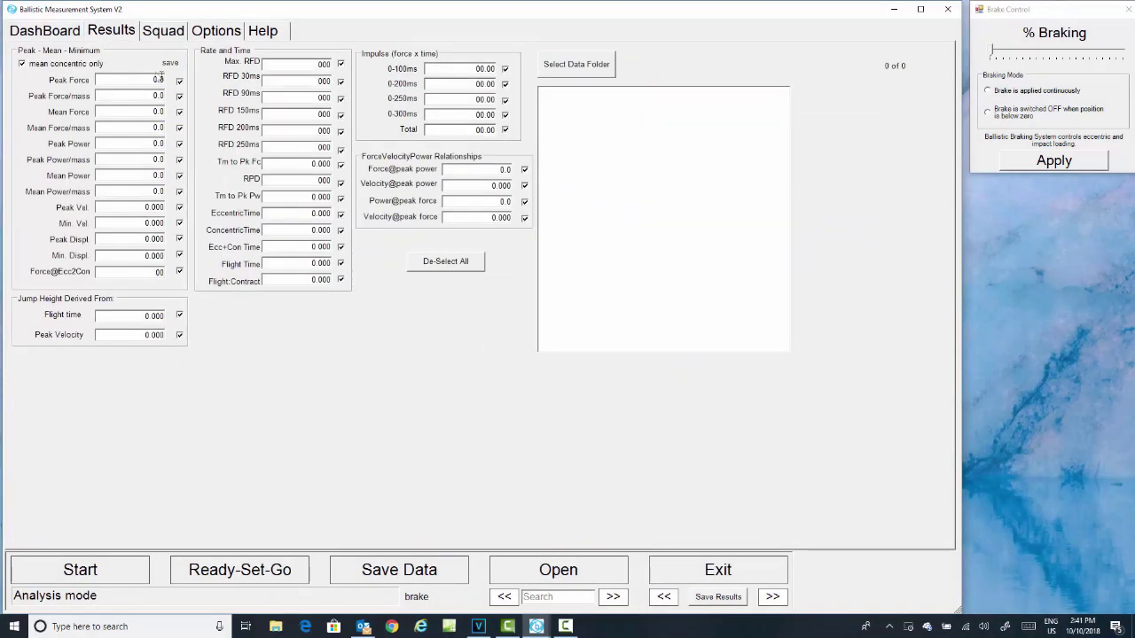
click(433, 261)
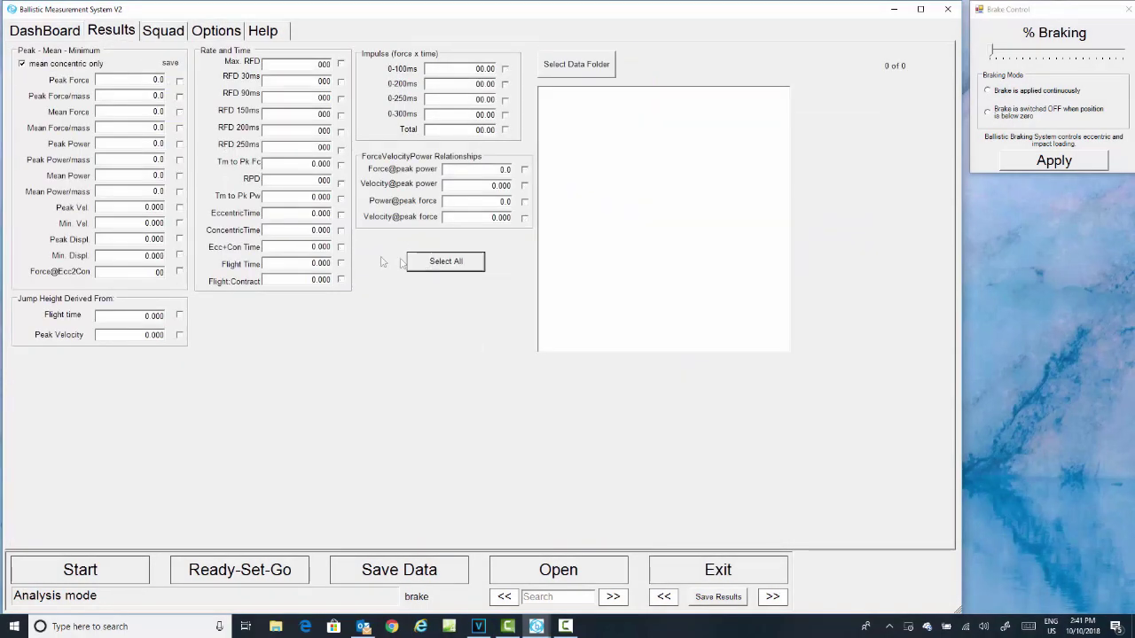
click(179, 81)
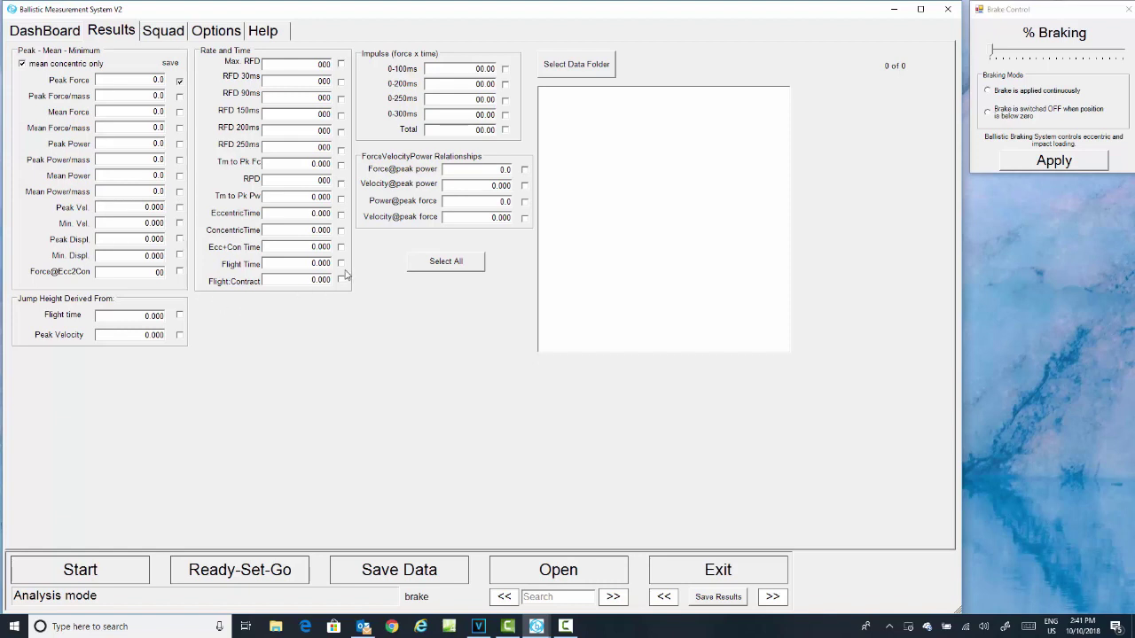
click(341, 230)
click(341, 246)
click(341, 263)
click(341, 280)
click(576, 64)
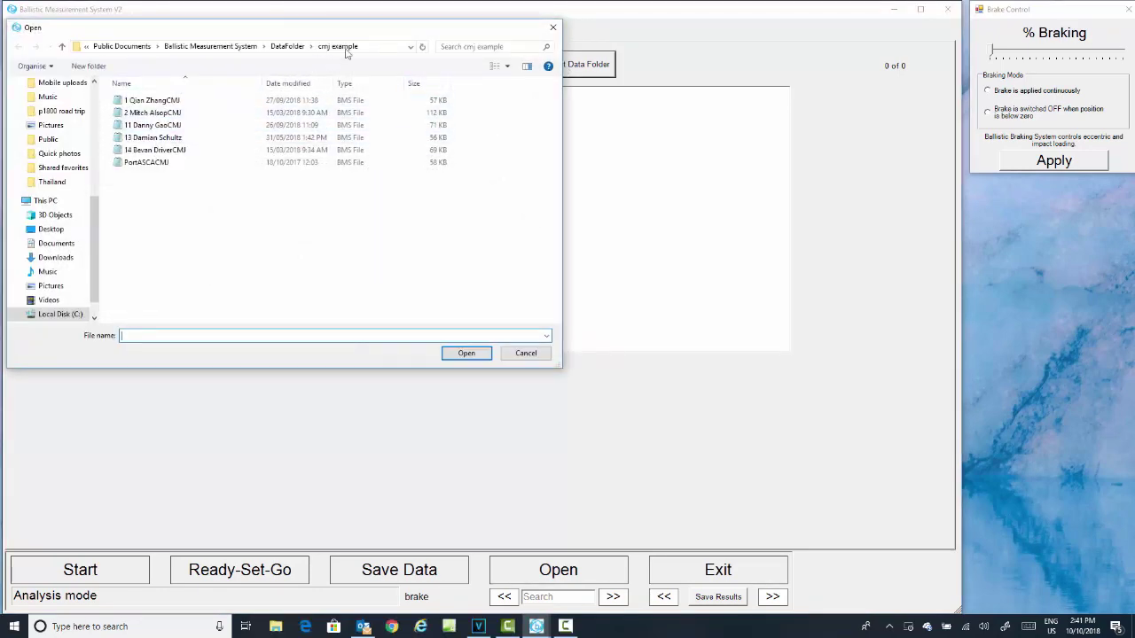
Load the trials from the cmj example folder
click(287, 46)
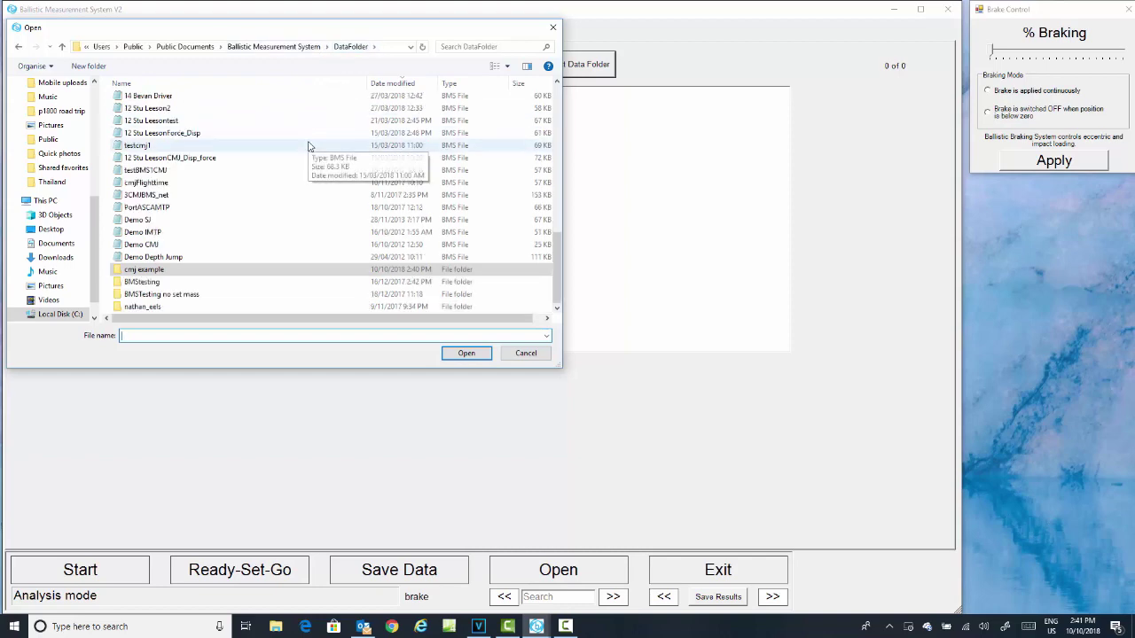
double_click(181, 270)
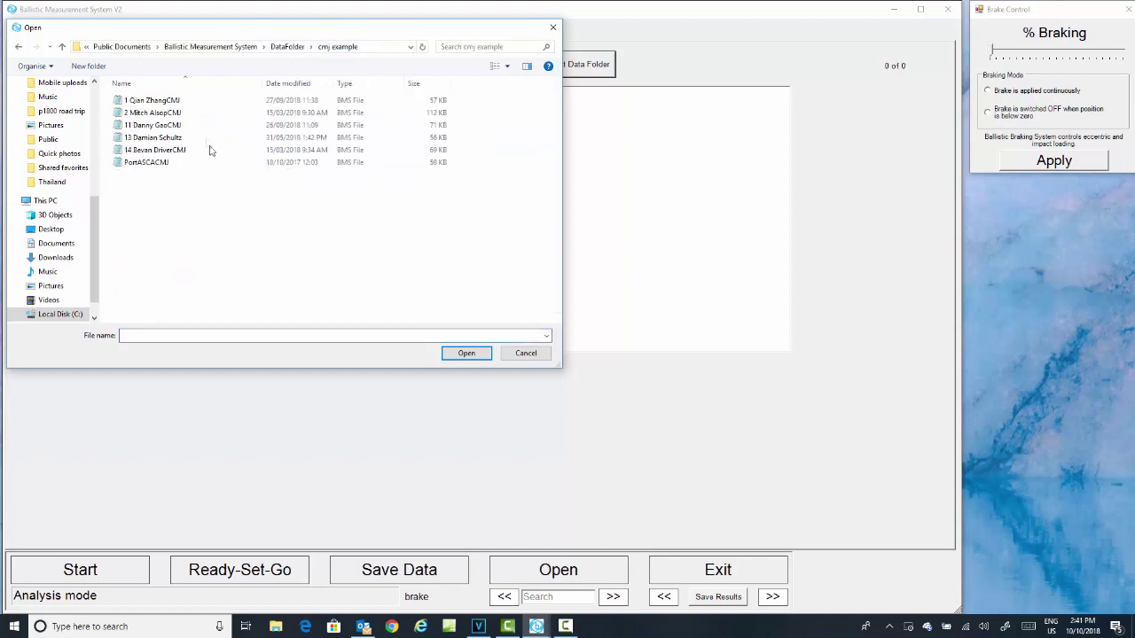
double_click(184, 104)
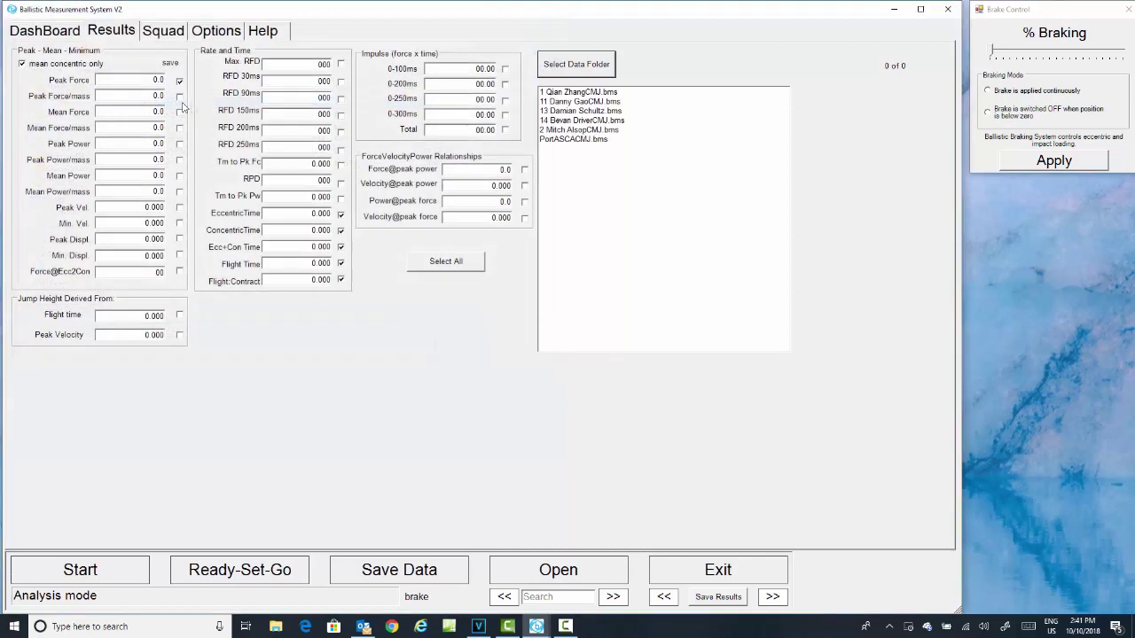
Show the first trial's results and phased force graph, then view the exported Excel row
click(578, 94)
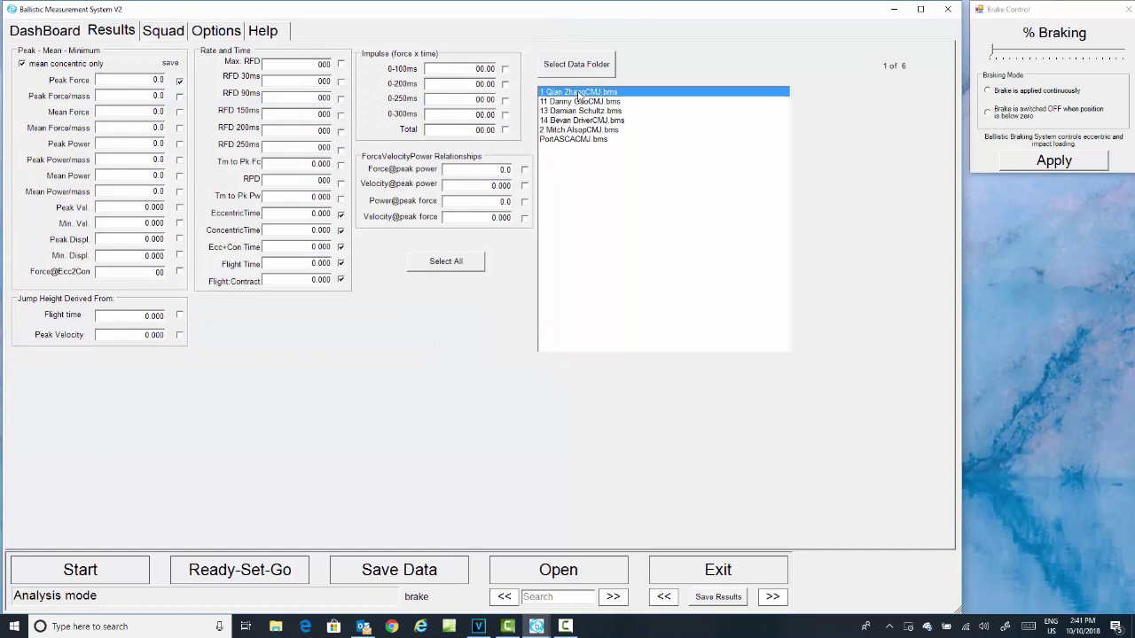
click(56, 35)
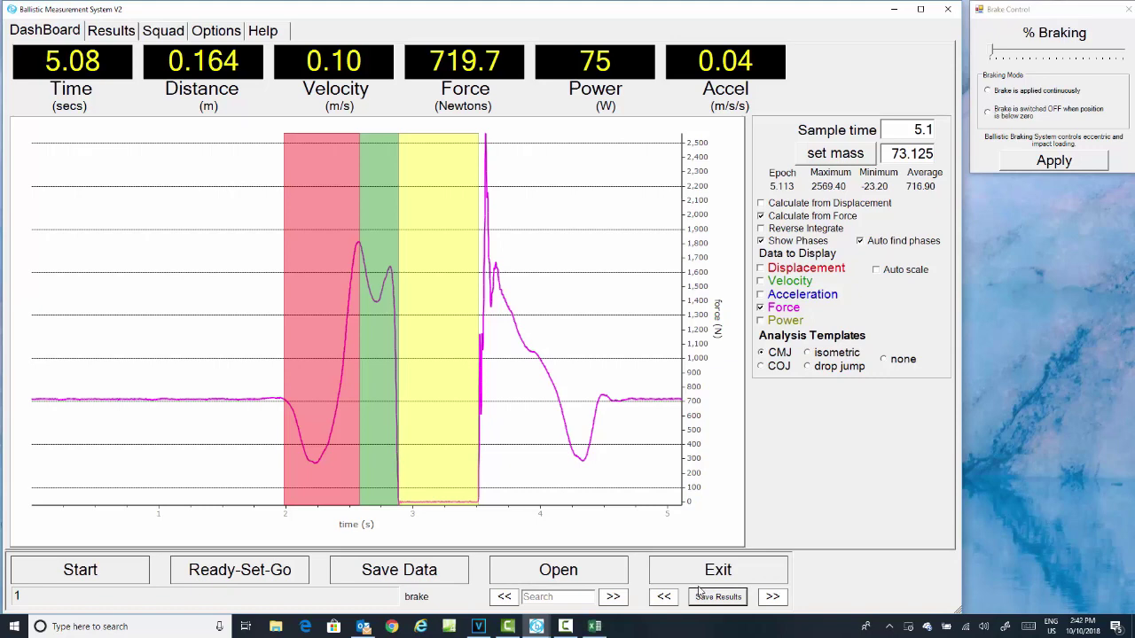
click(594, 626)
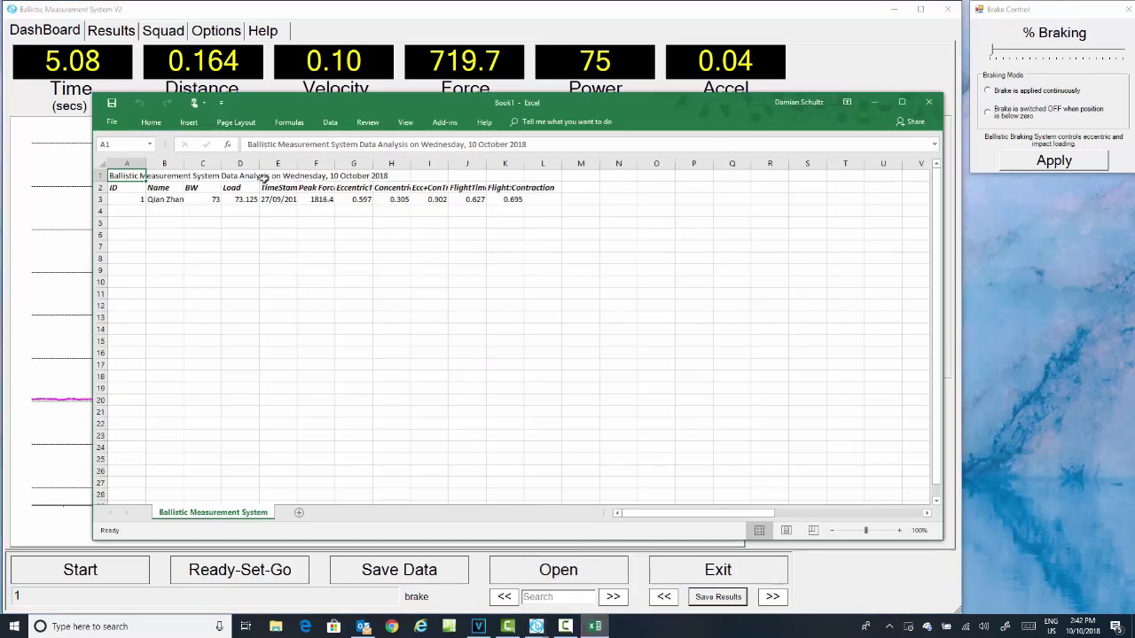
AutoFit columns E through K and B so timestamps, metric headers and full names show
click(301, 187)
key(Home)
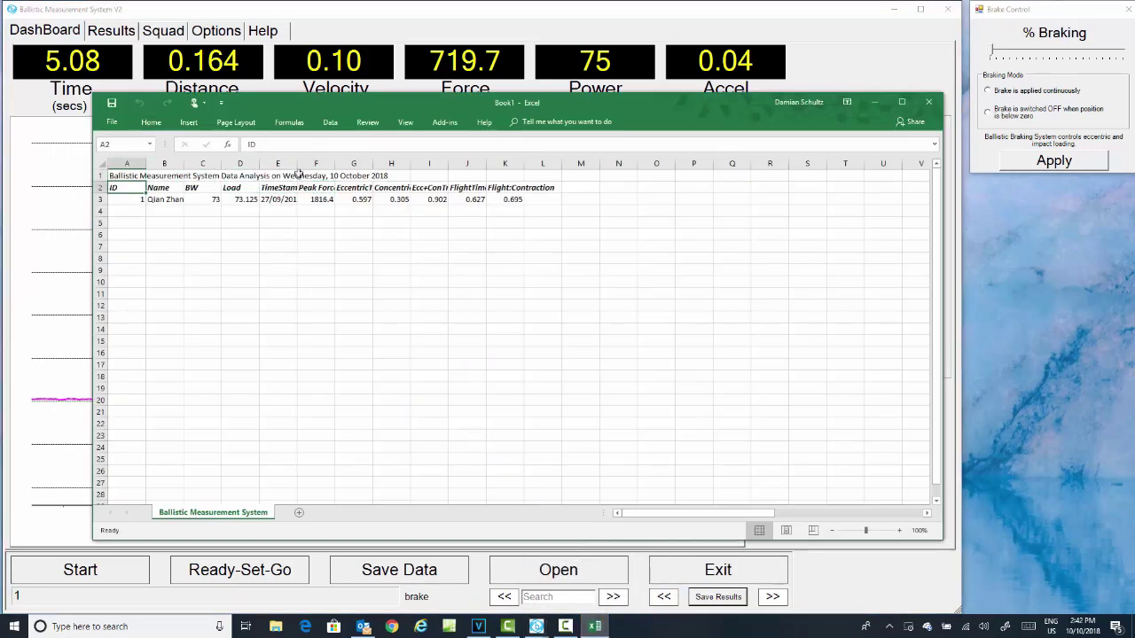
double_click(297, 171)
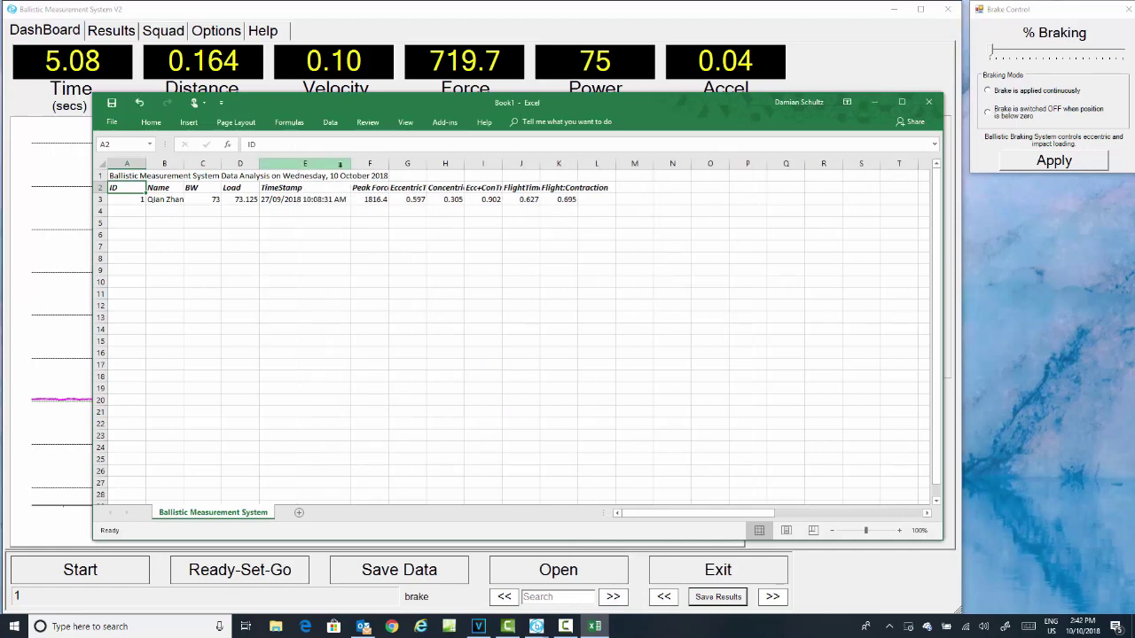
double_click(390, 164)
double_click(433, 164)
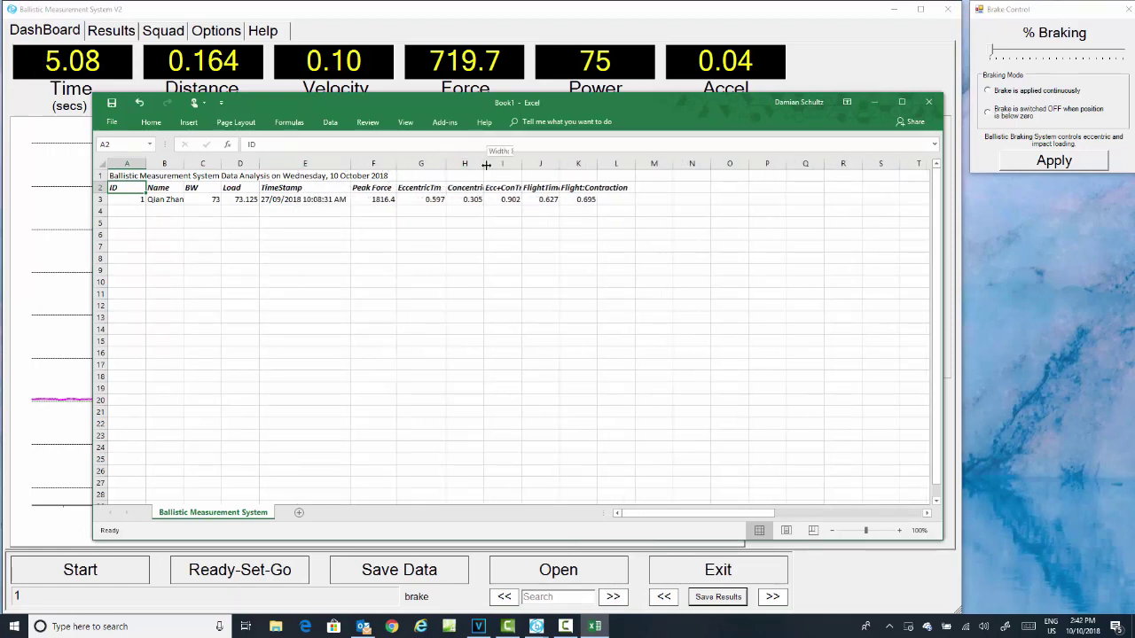
double_click(486, 164)
double_click(540, 164)
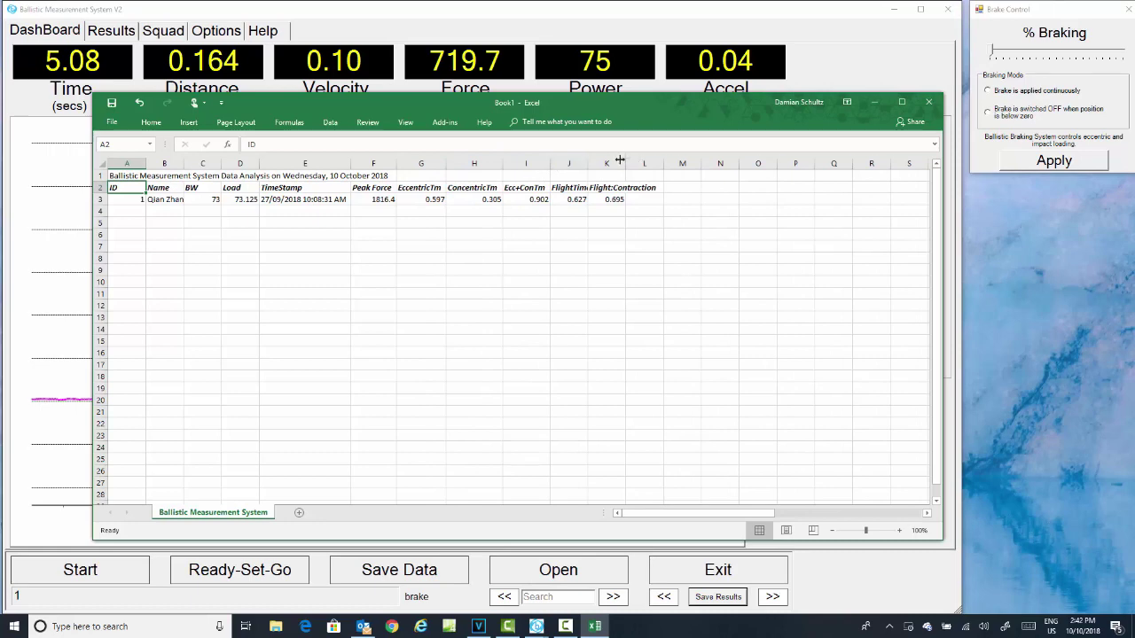
double_click(588, 164)
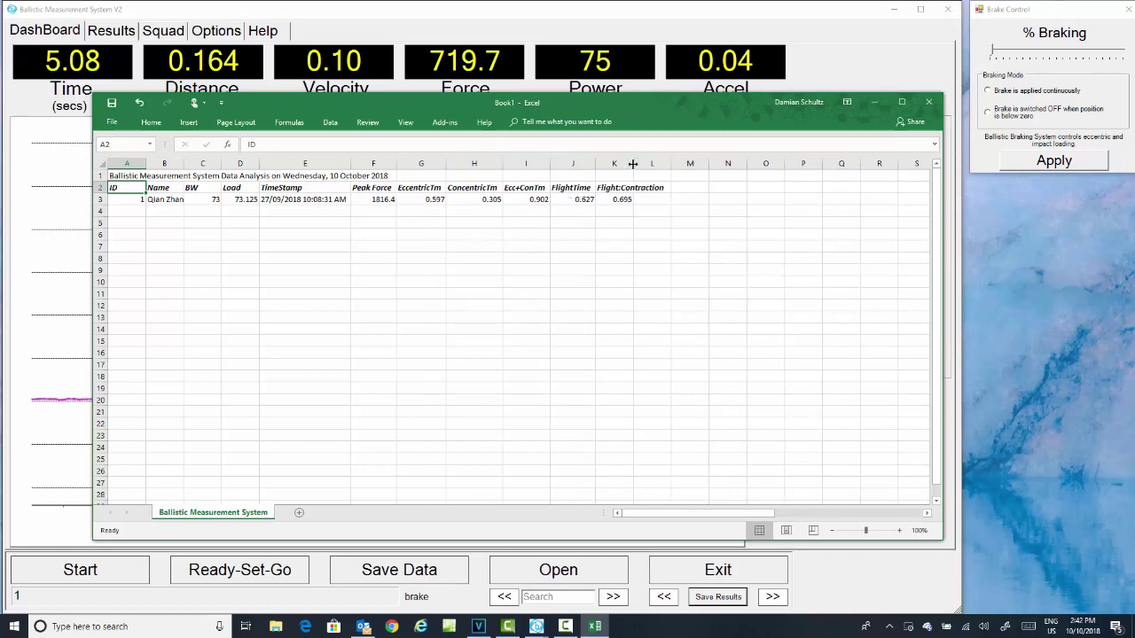
double_click(633, 164)
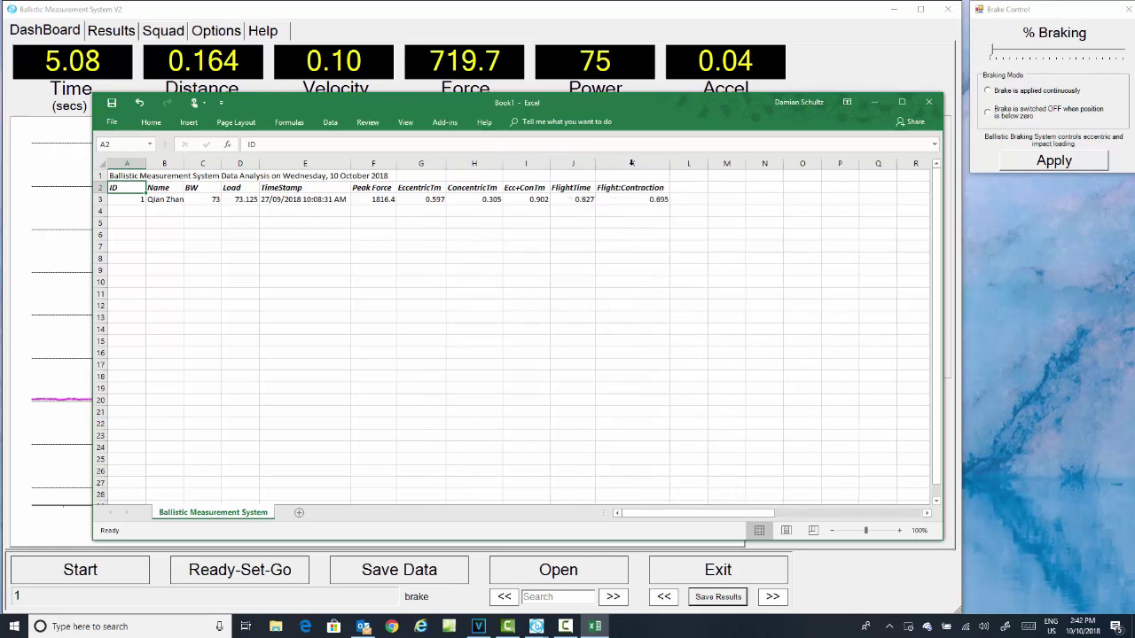
double_click(185, 165)
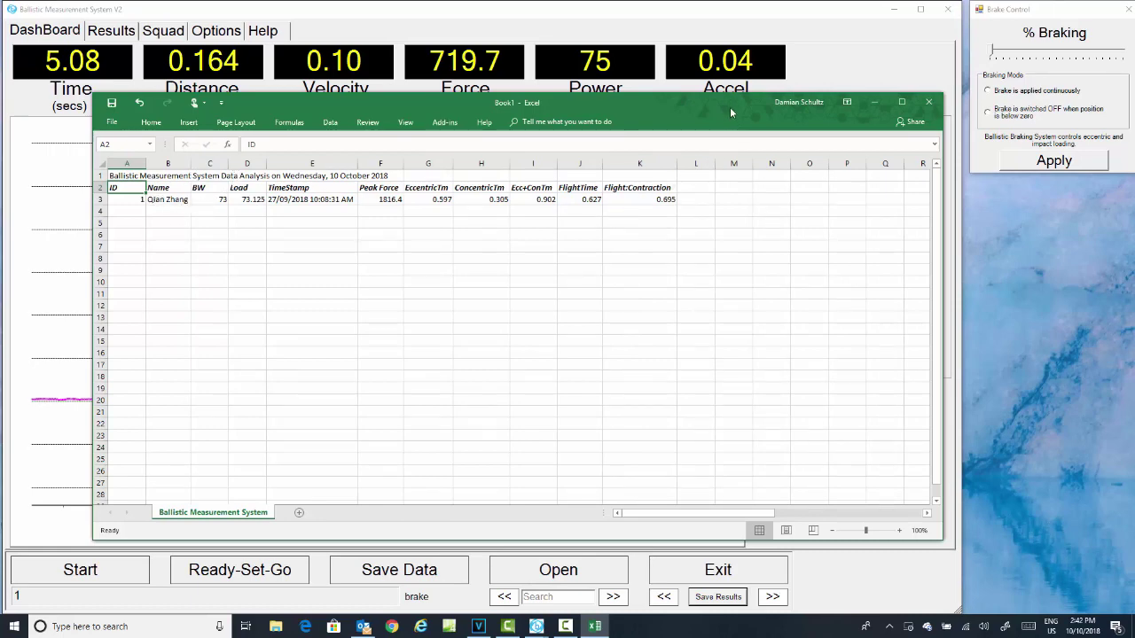
click(537, 626)
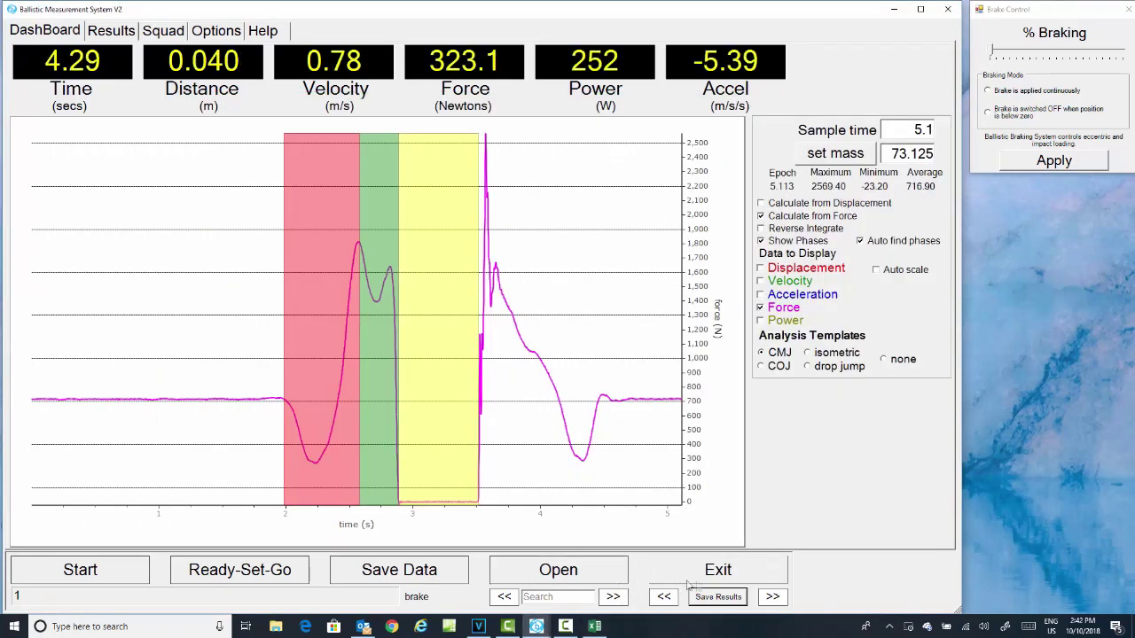
Step through the remaining trials, nudging the red phase start later, until Excel shows six rows
click(773, 597)
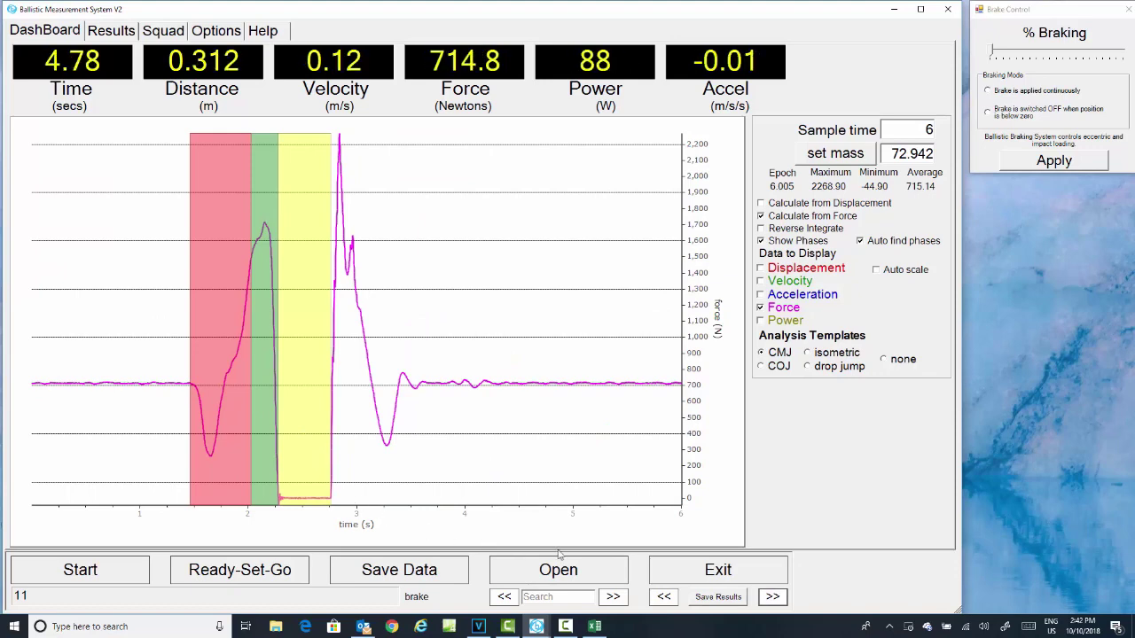
click(705, 600)
click(772, 597)
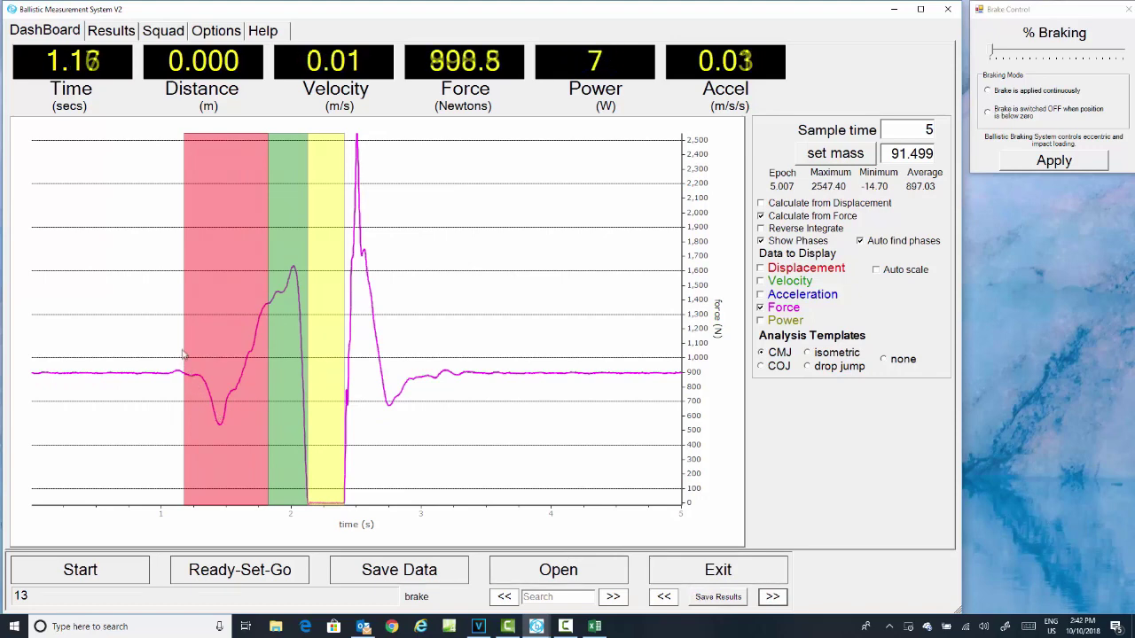
drag(184, 343, 197, 344)
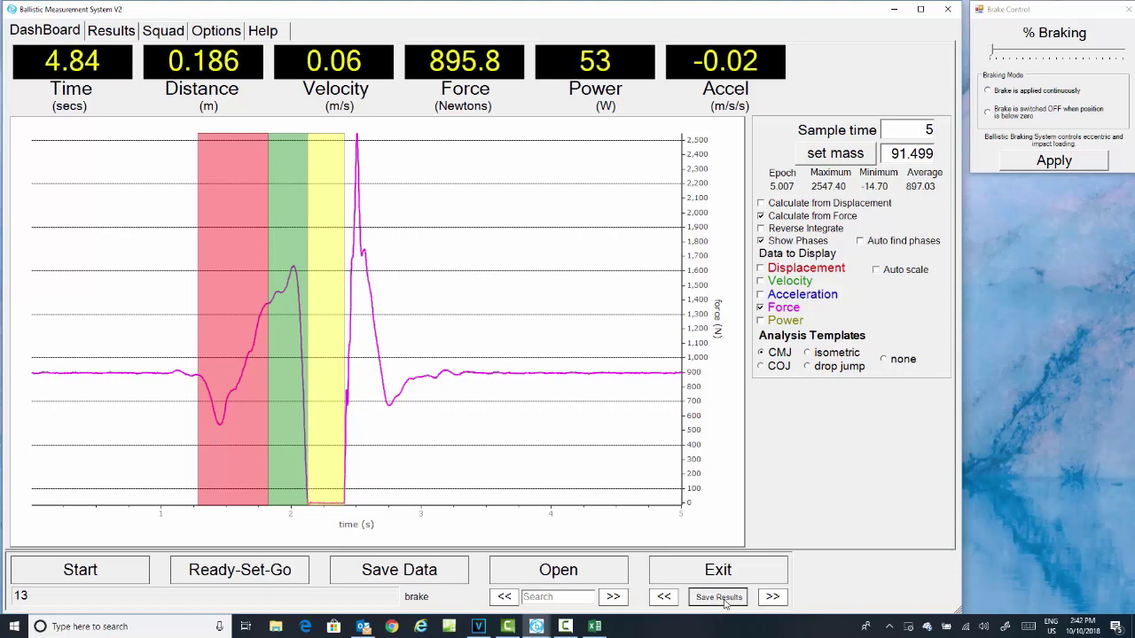
click(773, 597)
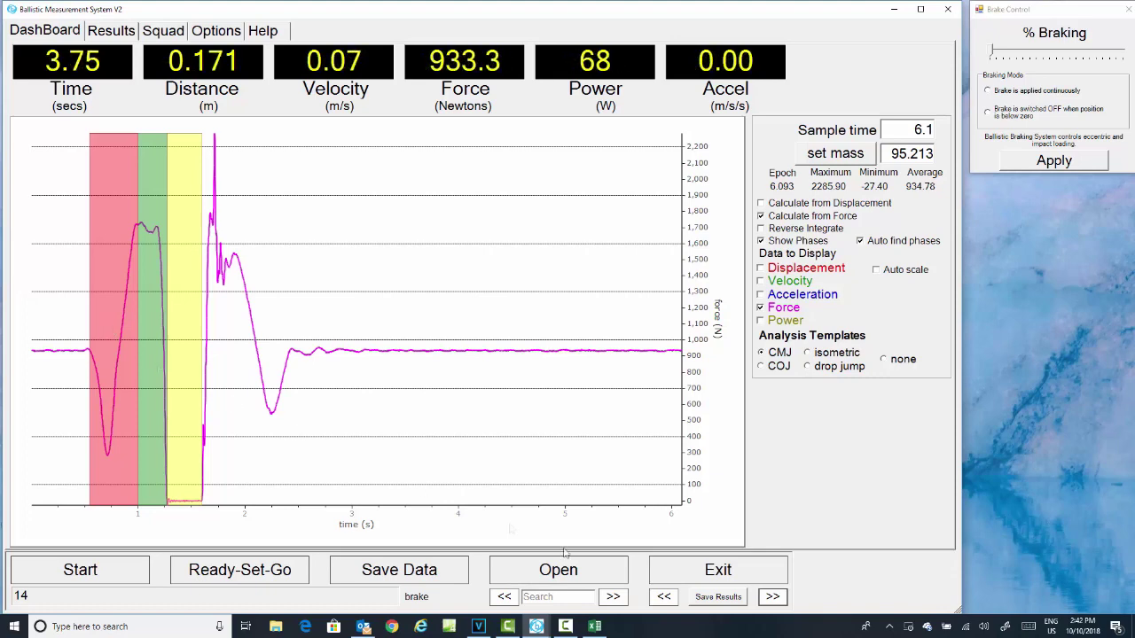
click(774, 596)
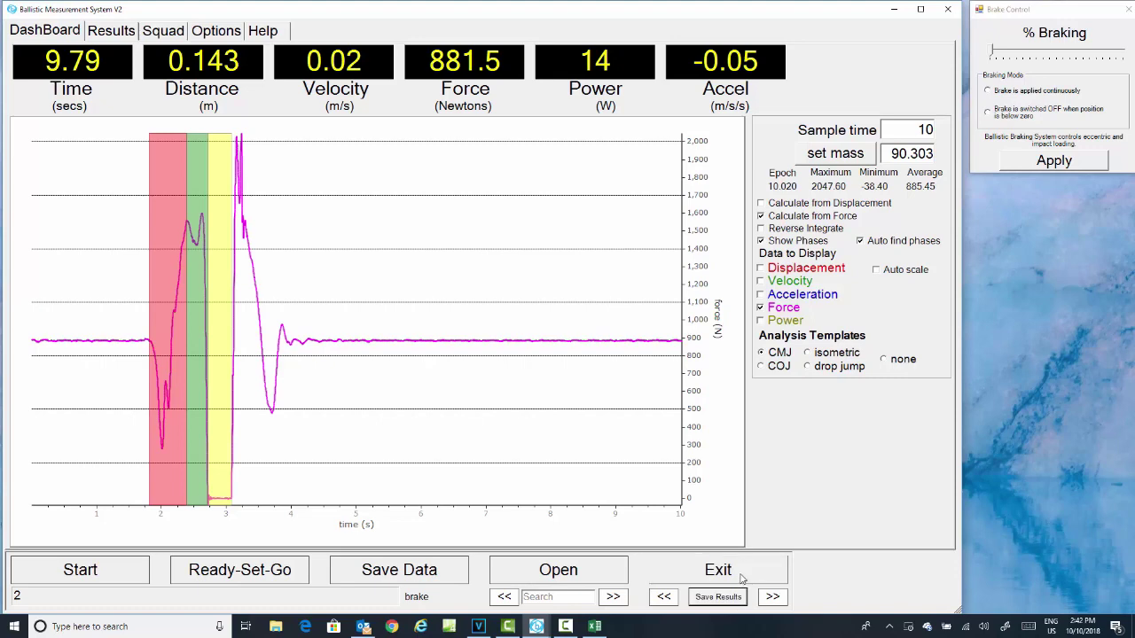
click(773, 597)
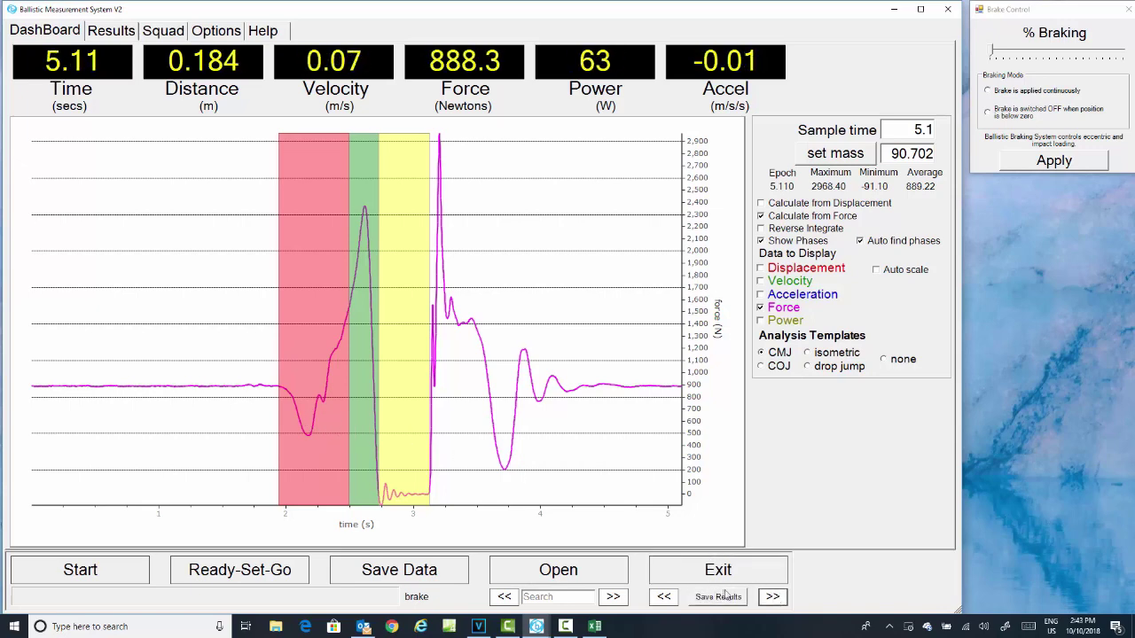
click(594, 628)
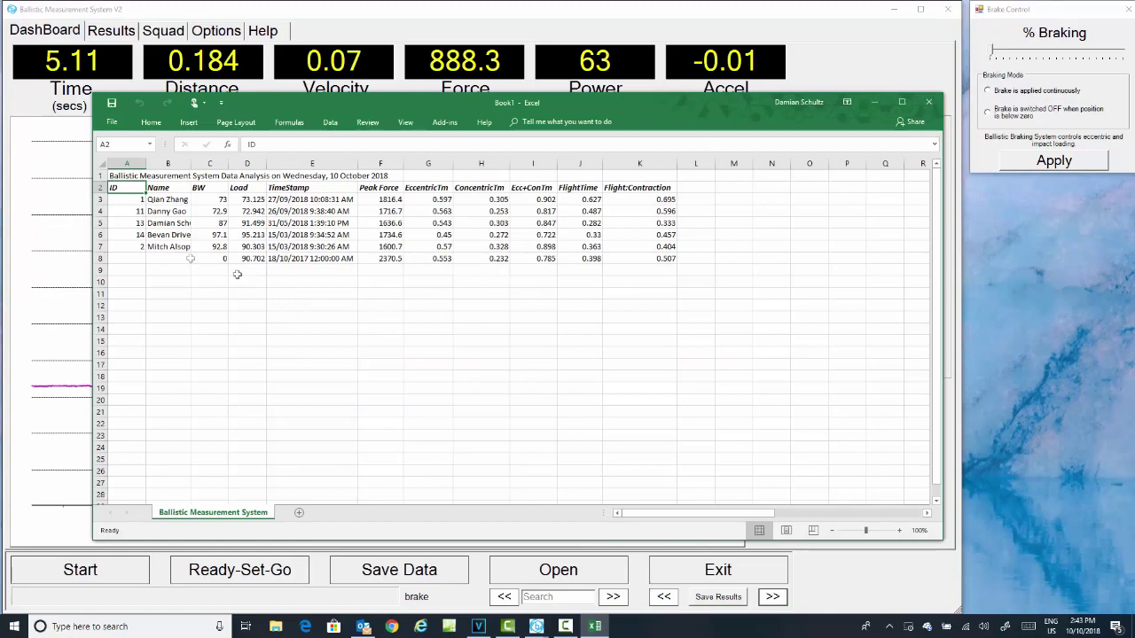